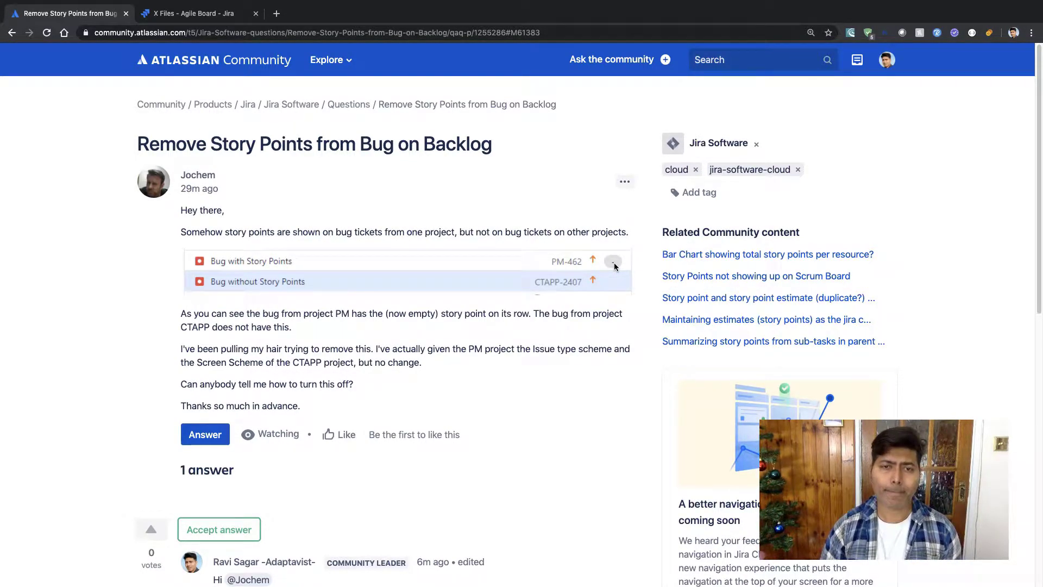
Skim the Community question about story points on bugs, then go back to the X Files backlog.
scroll(430, 388, down, 1)
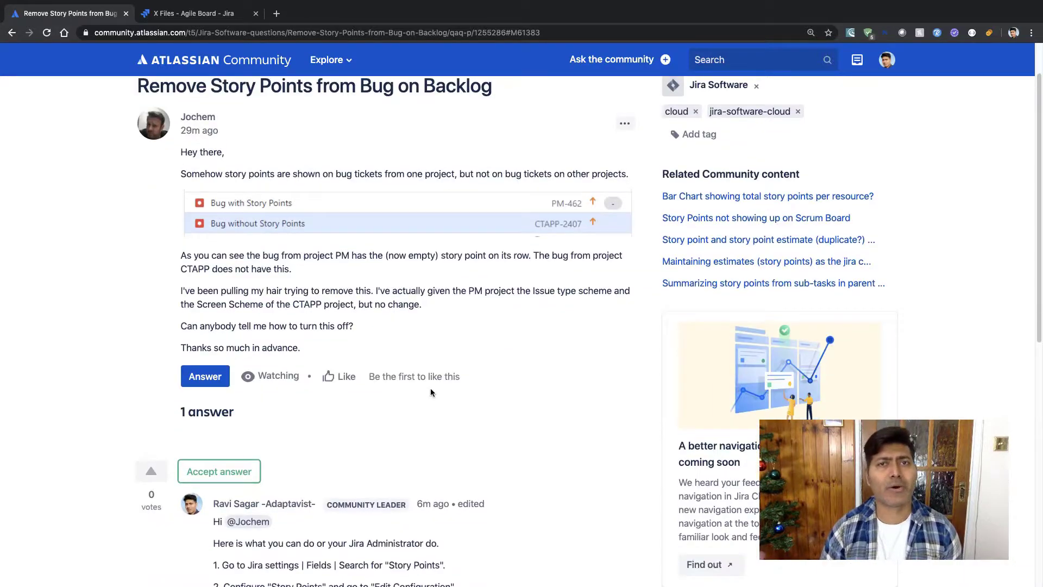
scroll(430, 388, up, 1)
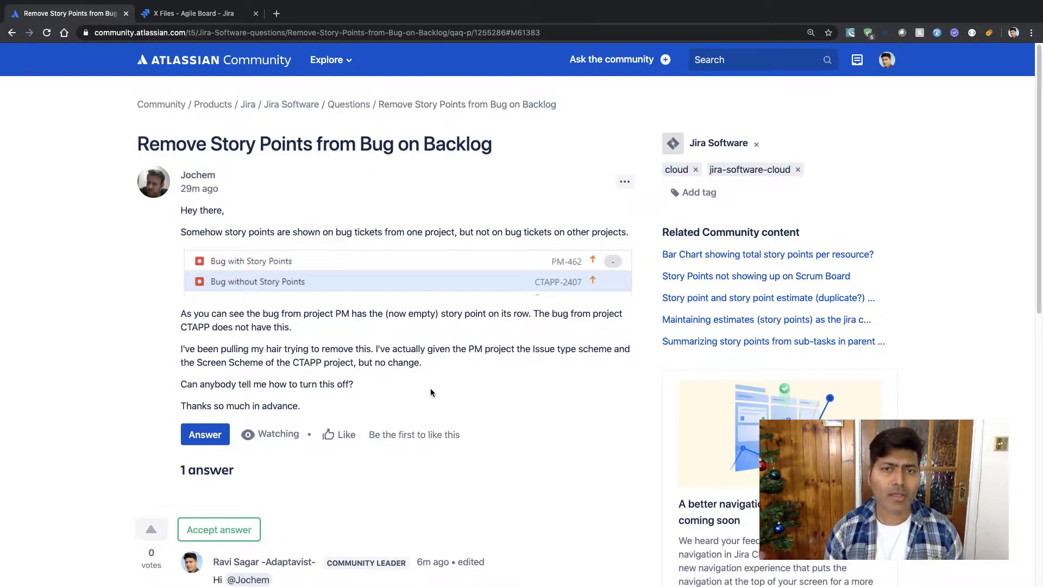
key(ctrl+Tab)
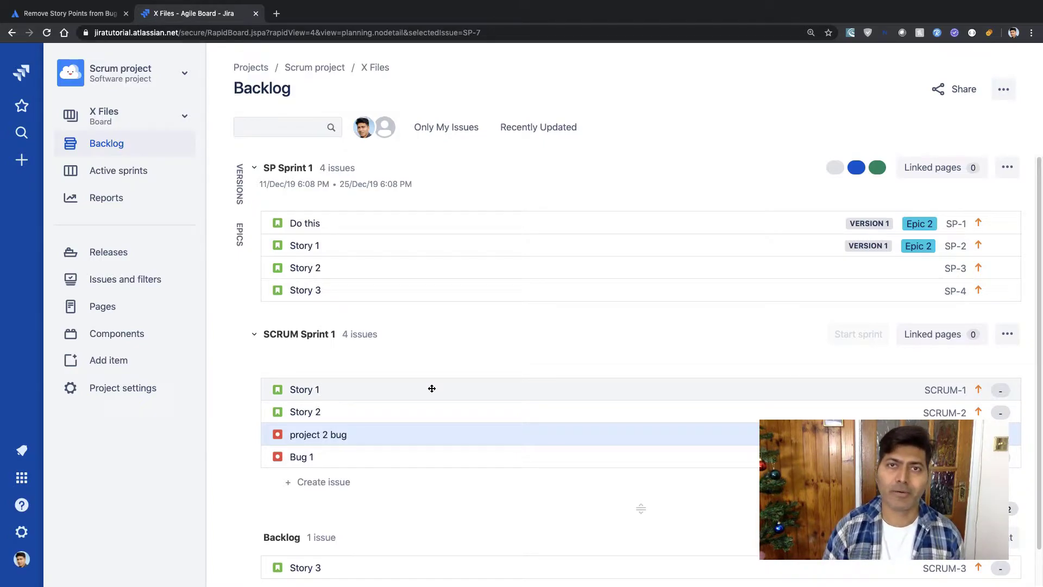
Move project 2 bug (SP-7) and Bug 1 (SCRUM-4) from SCRUM Sprint 1 into SP Sprint 1.
scroll(430, 388, down, 1)
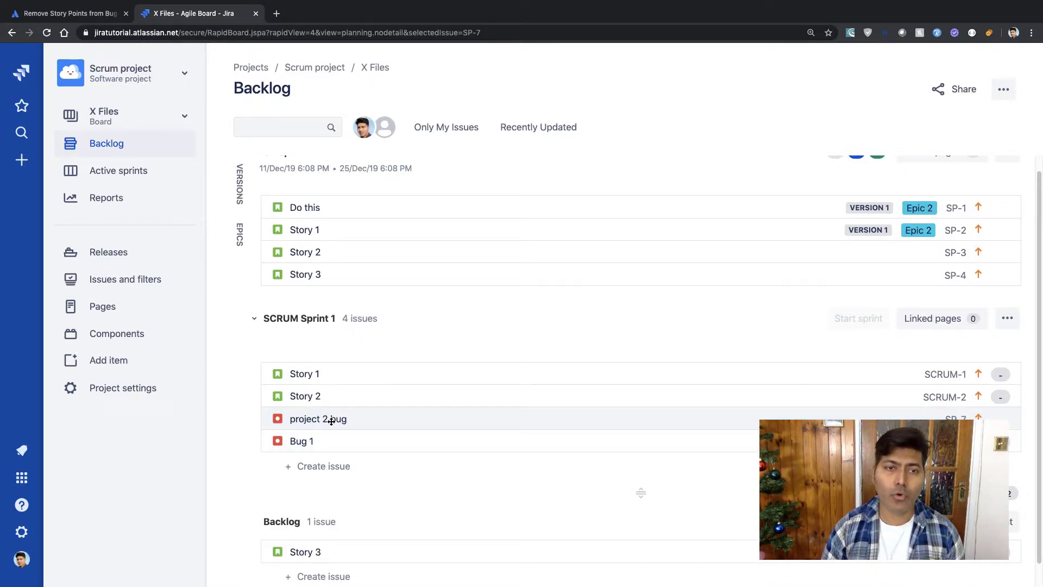
scroll(351, 440, down, 1)
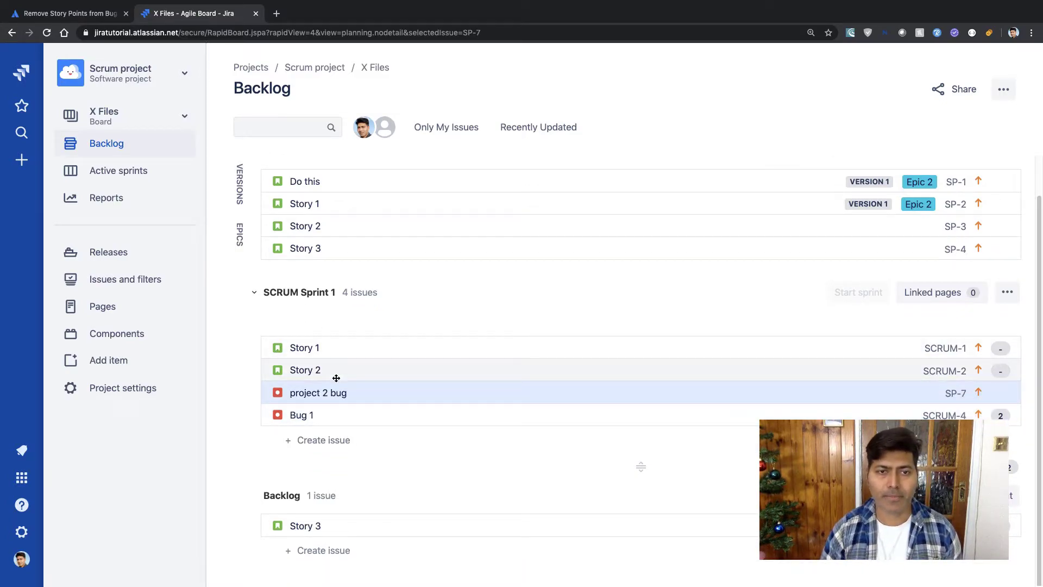
drag(360, 393, 342, 250)
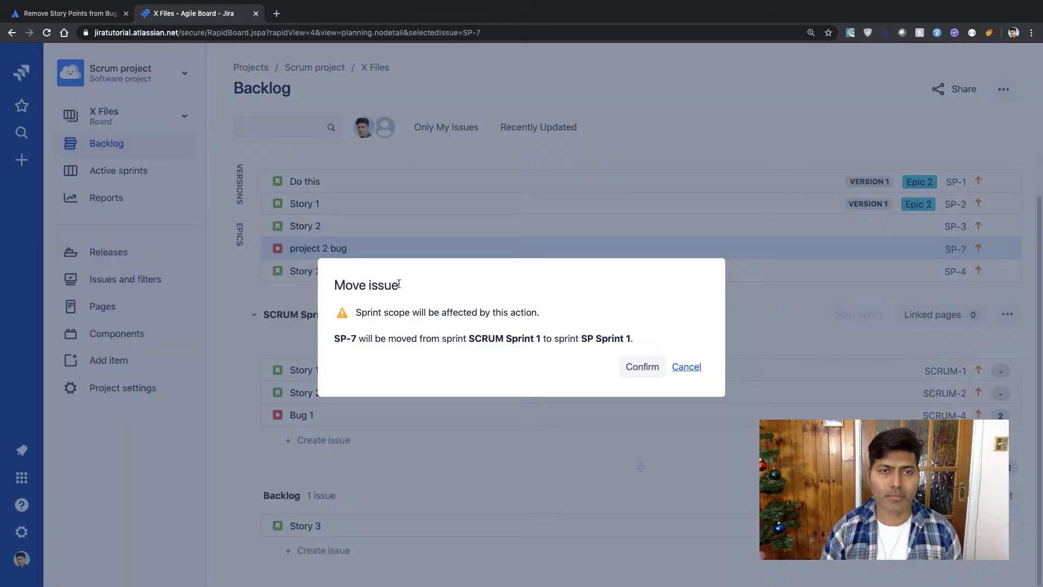
click(652, 370)
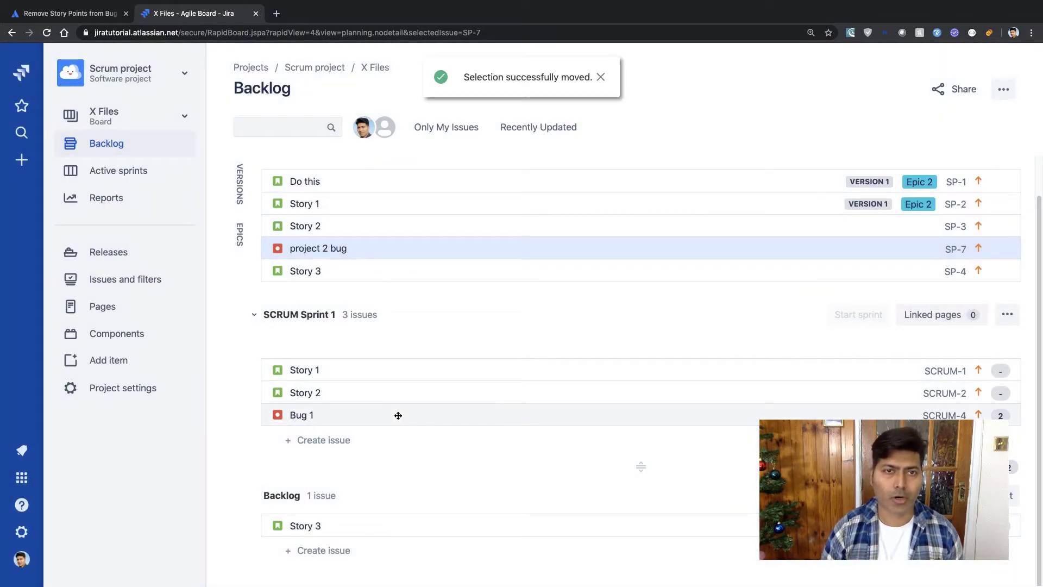
drag(324, 416, 333, 313)
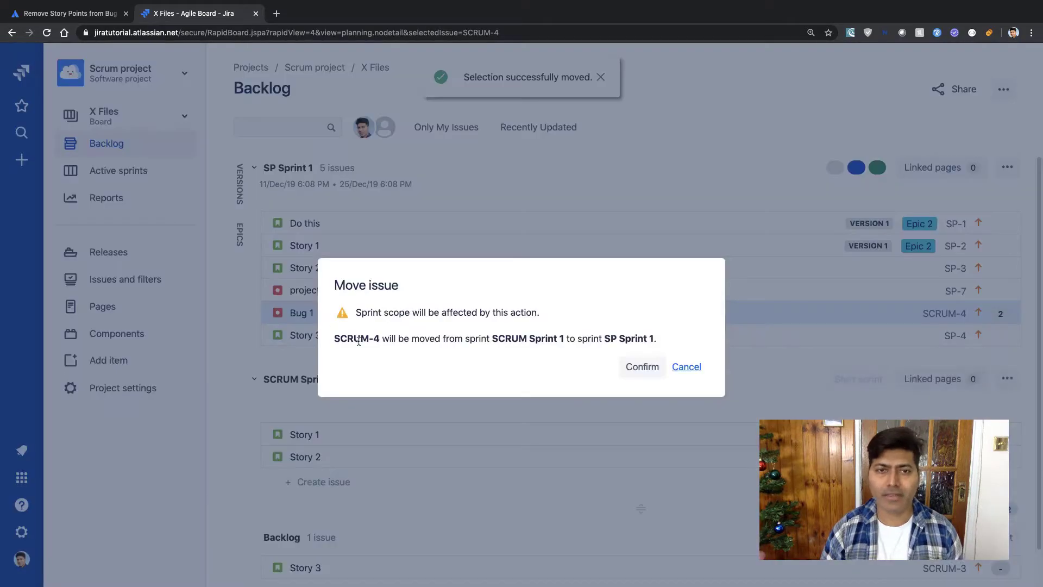
click(641, 369)
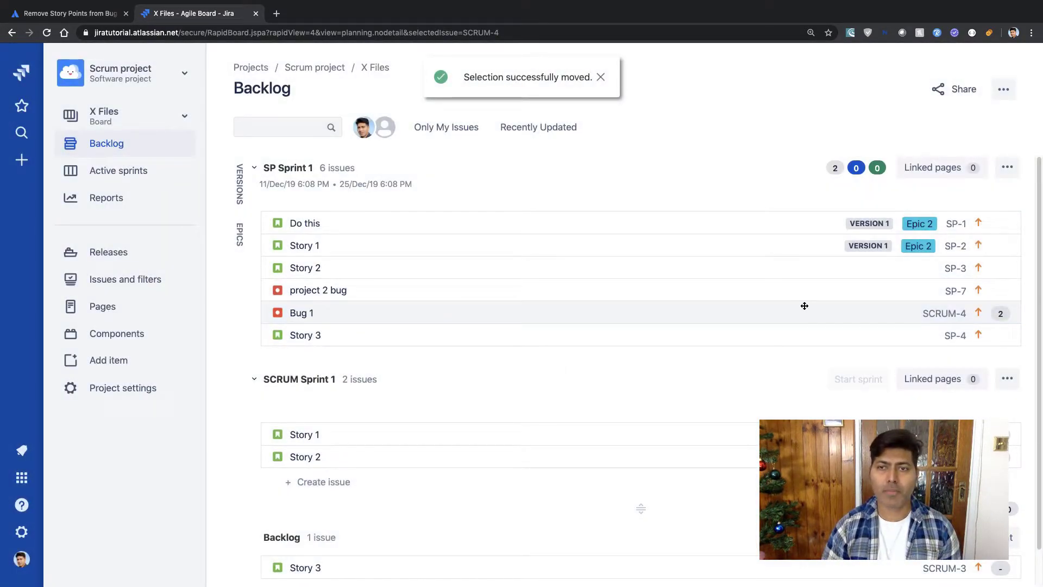
click(428, 293)
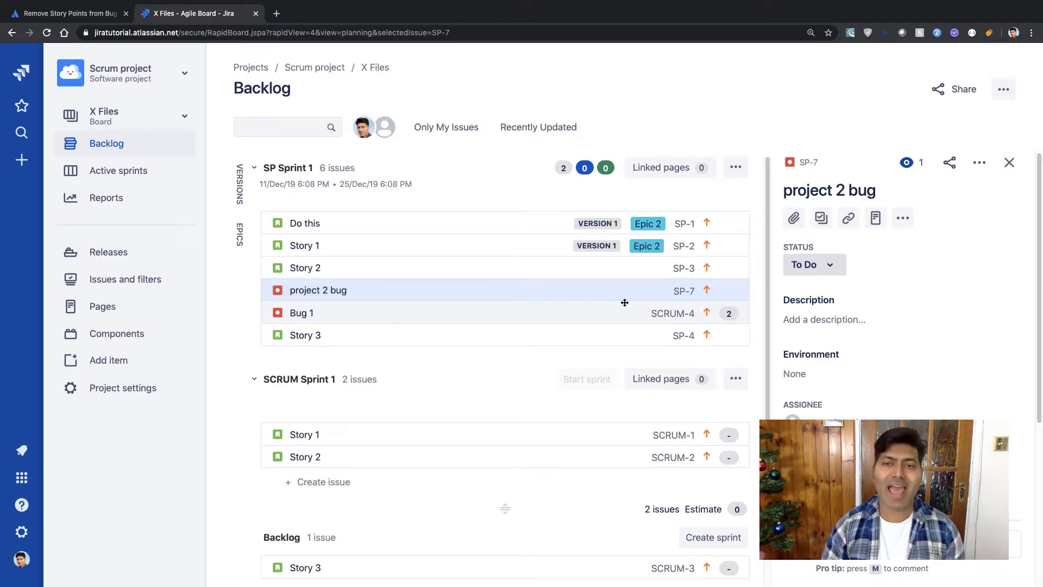
Raise Bug 1 (SCRUM-4) story points from 2 to 10.
click(728, 316)
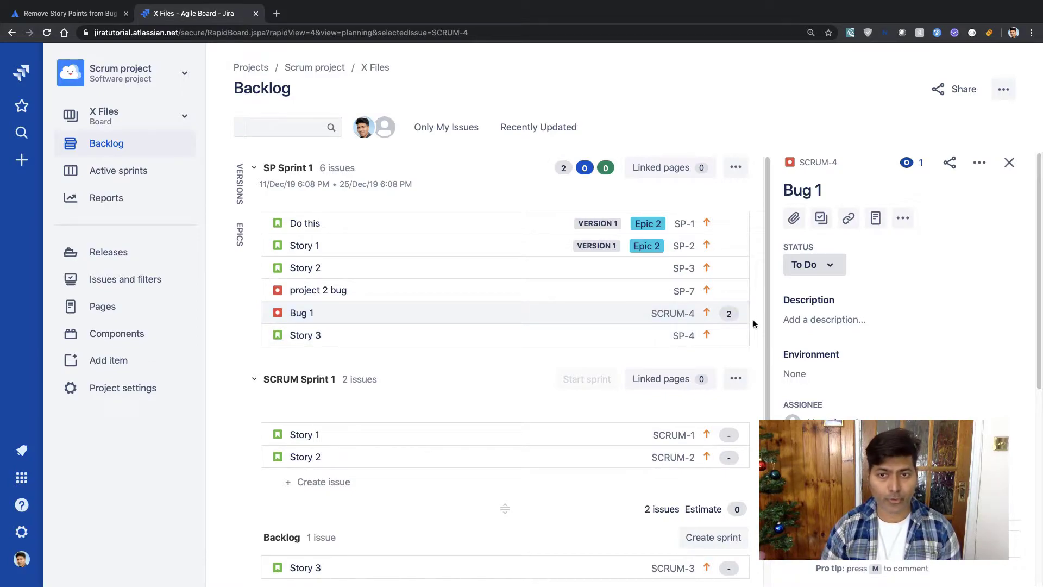
scroll(897, 401, down, 1)
scroll(898, 401, down, 5)
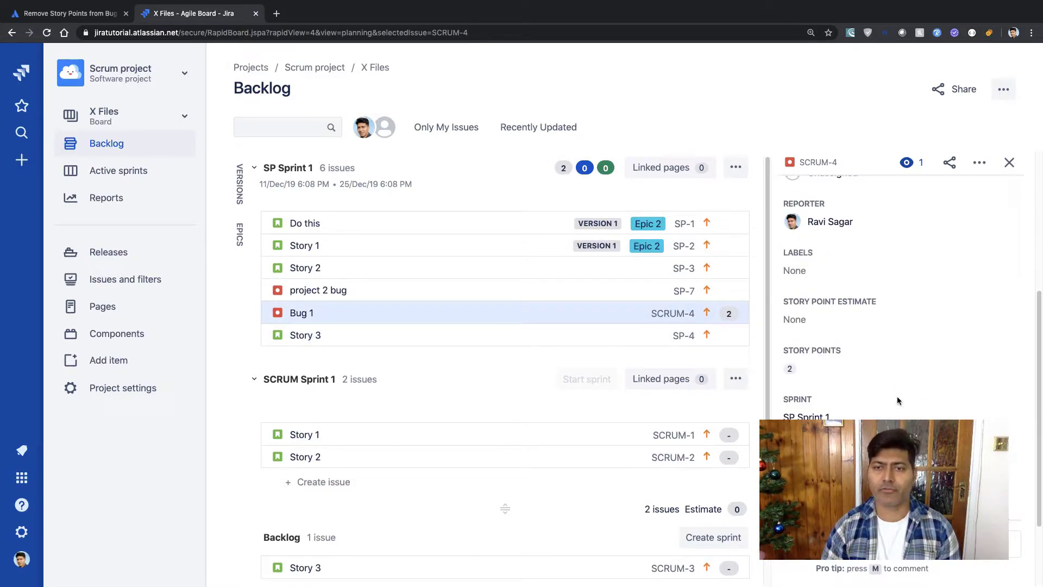
click(796, 367)
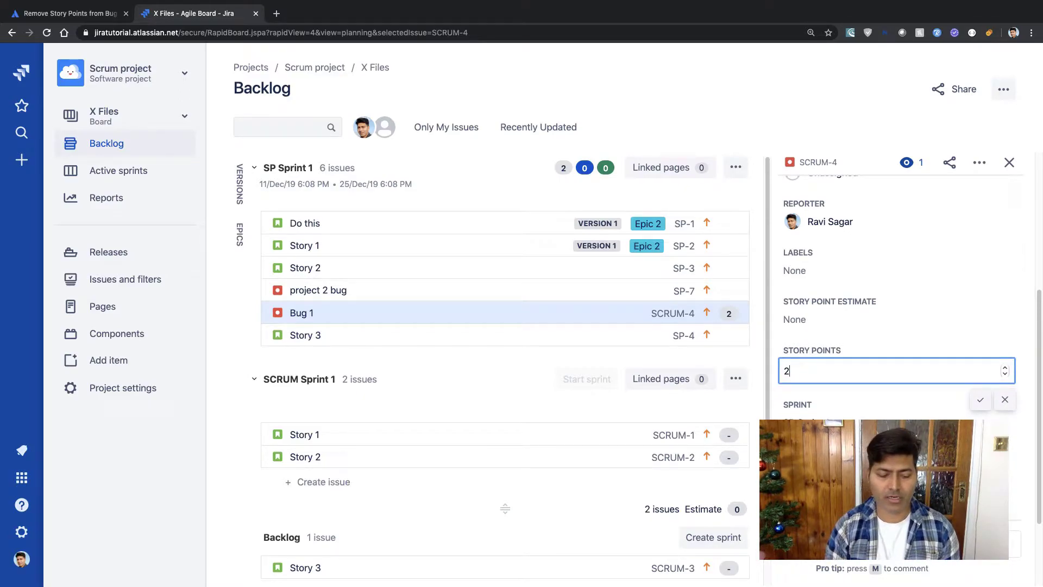
key(BackSpace)
text(10)
key(Return)
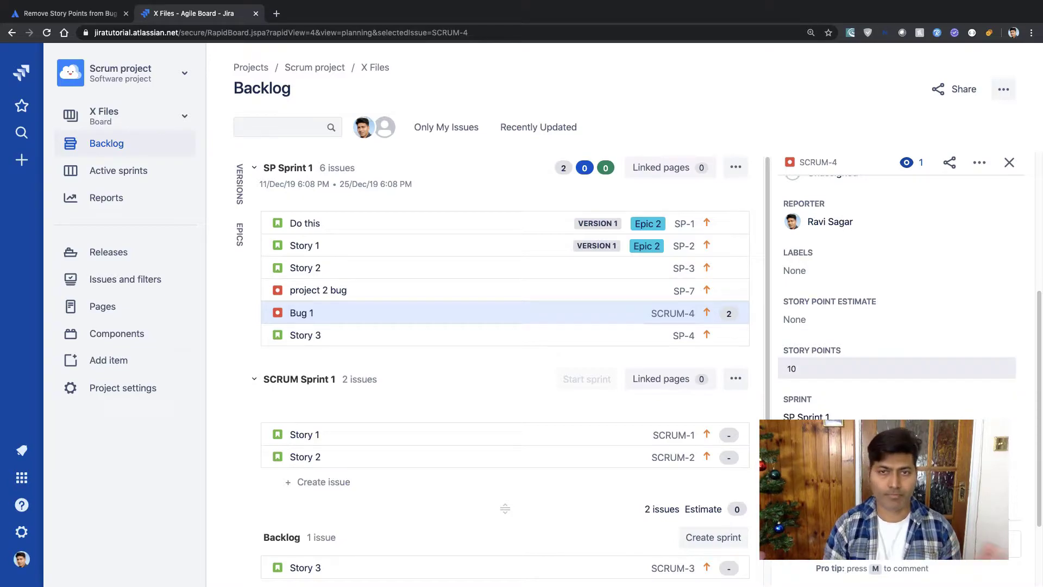
click(563, 289)
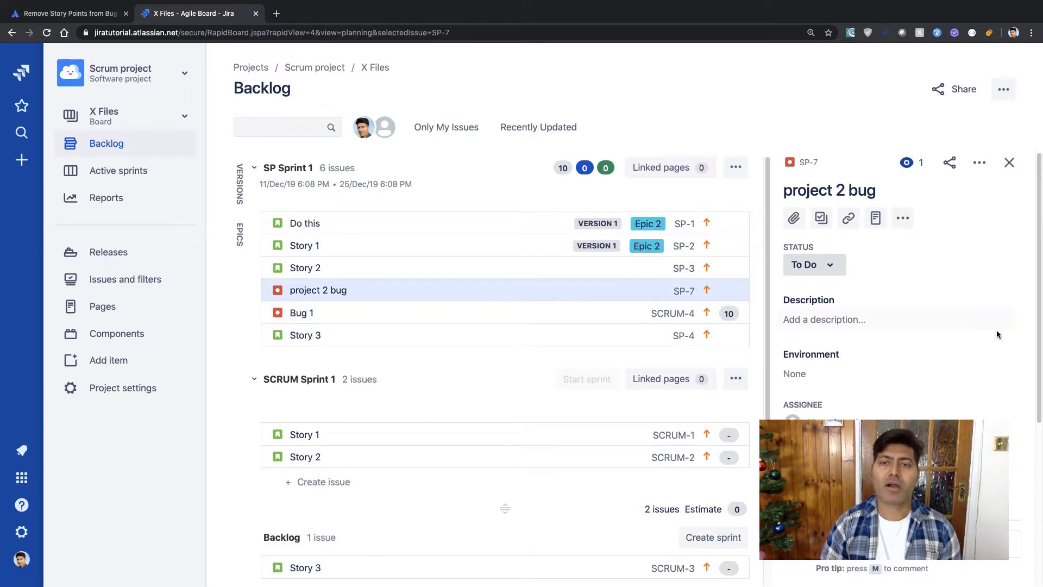
scroll(940, 369, down, 4)
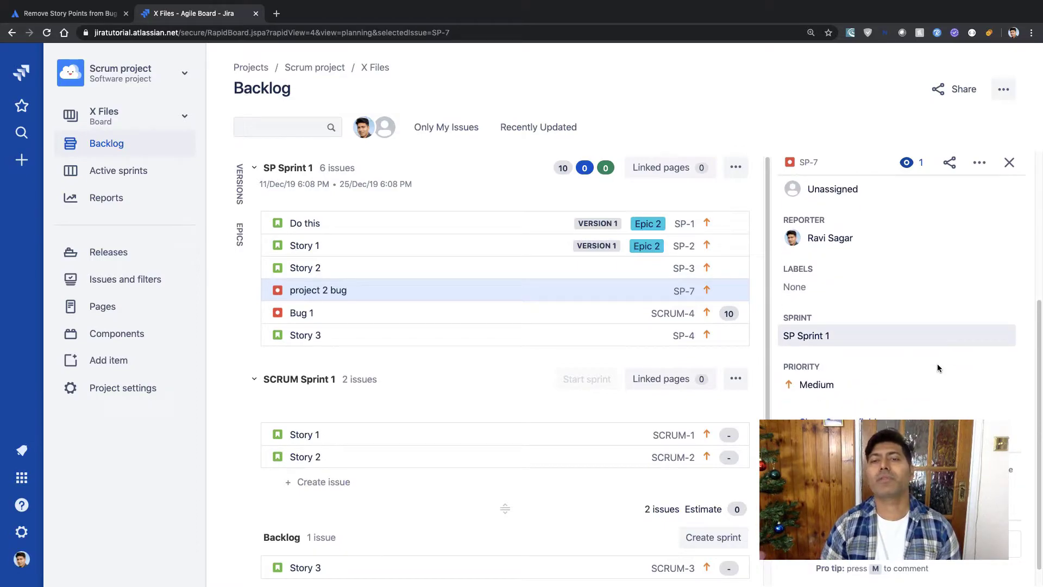
scroll(937, 364, up, 5)
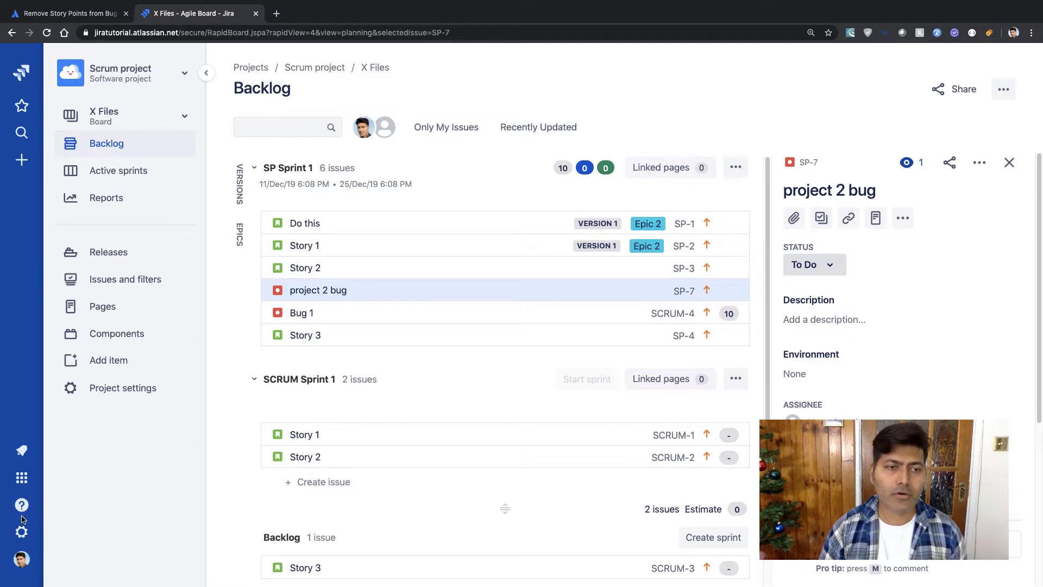
Navigate from Jira settings to the Custom fields list under issue settings.
click(22, 534)
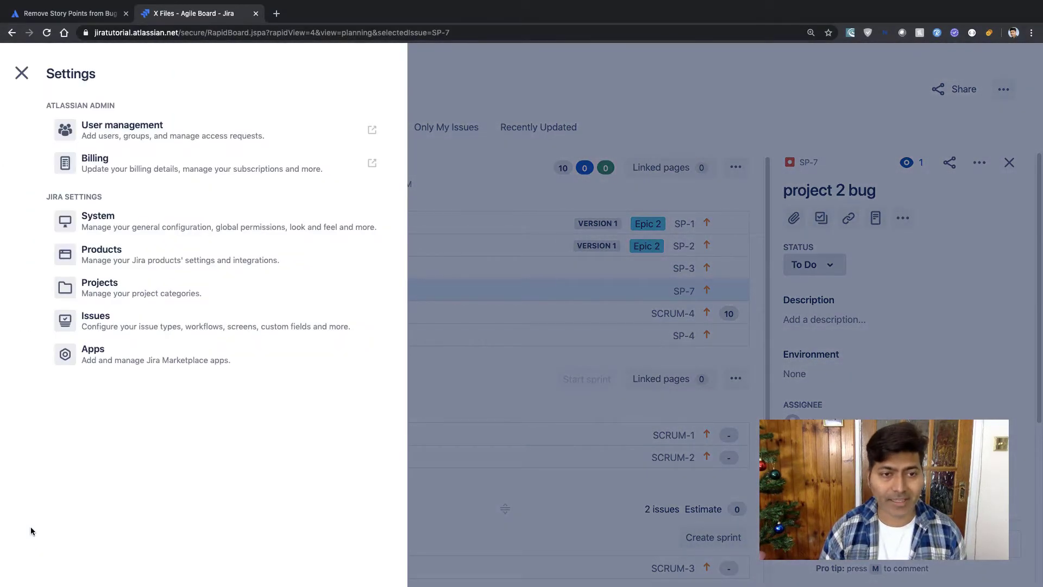
middle_click(117, 325)
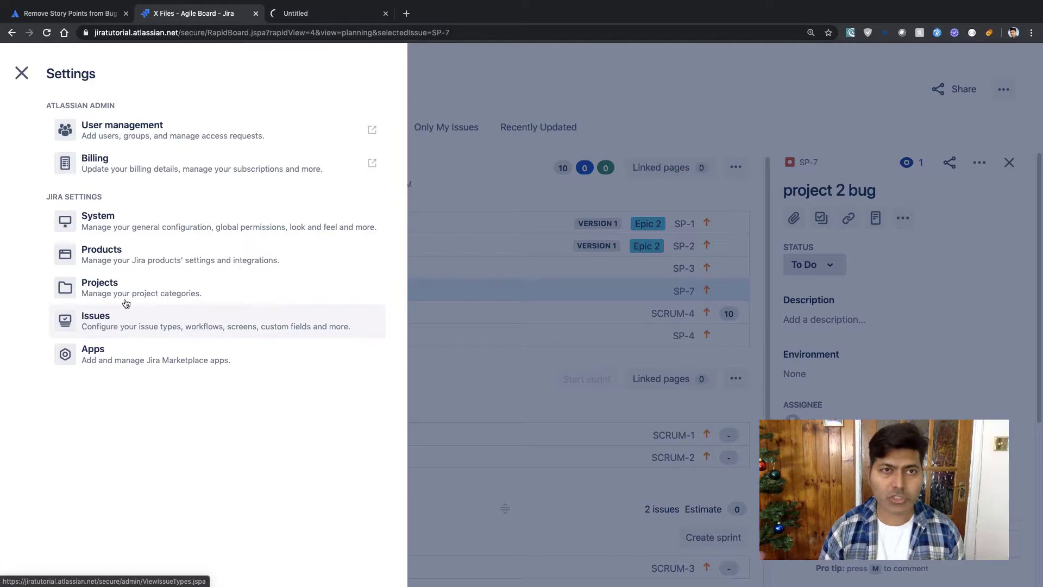
click(499, 86)
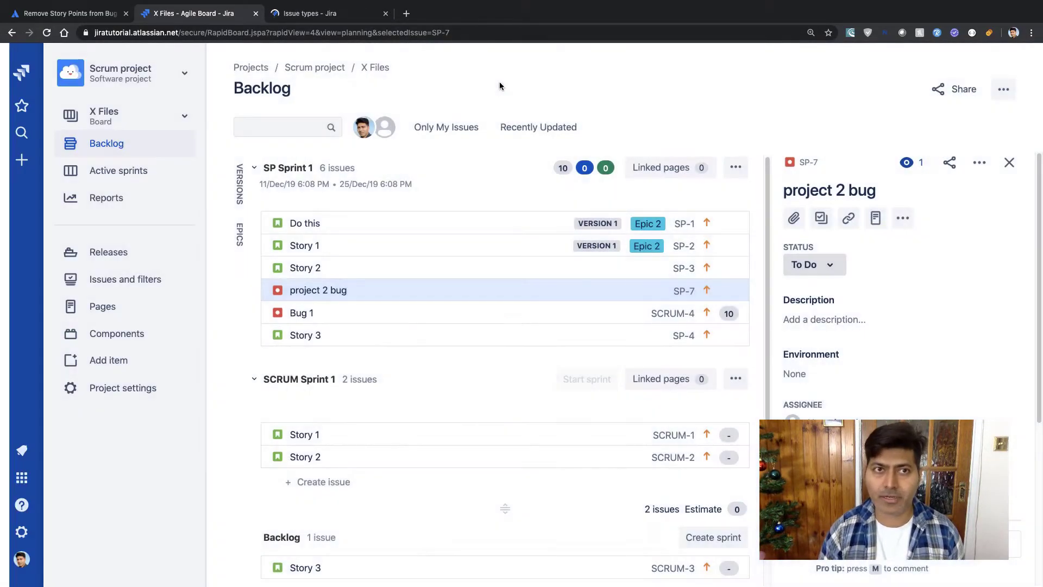
click(344, 18)
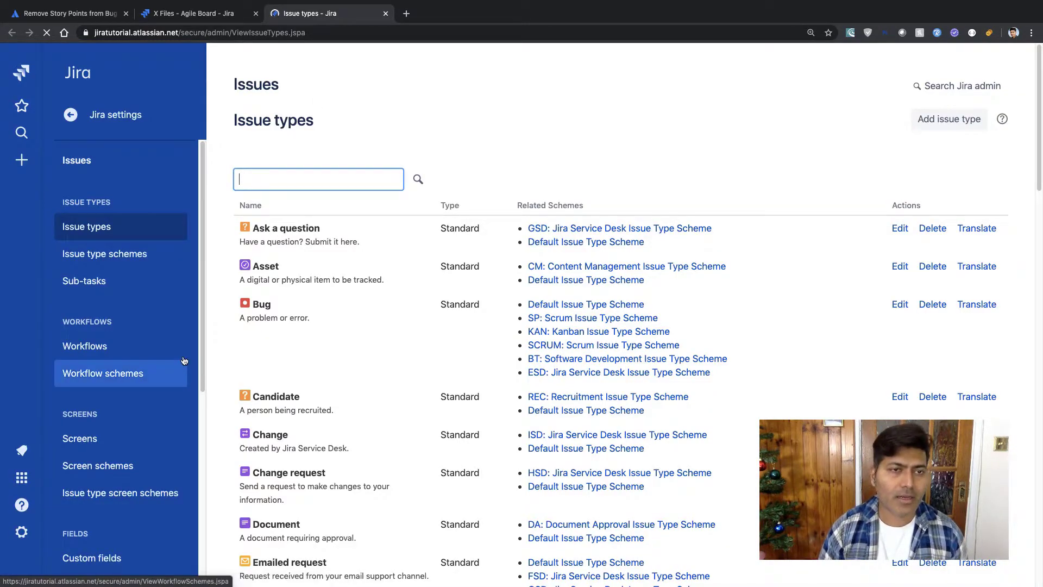
scroll(153, 405, down, 6)
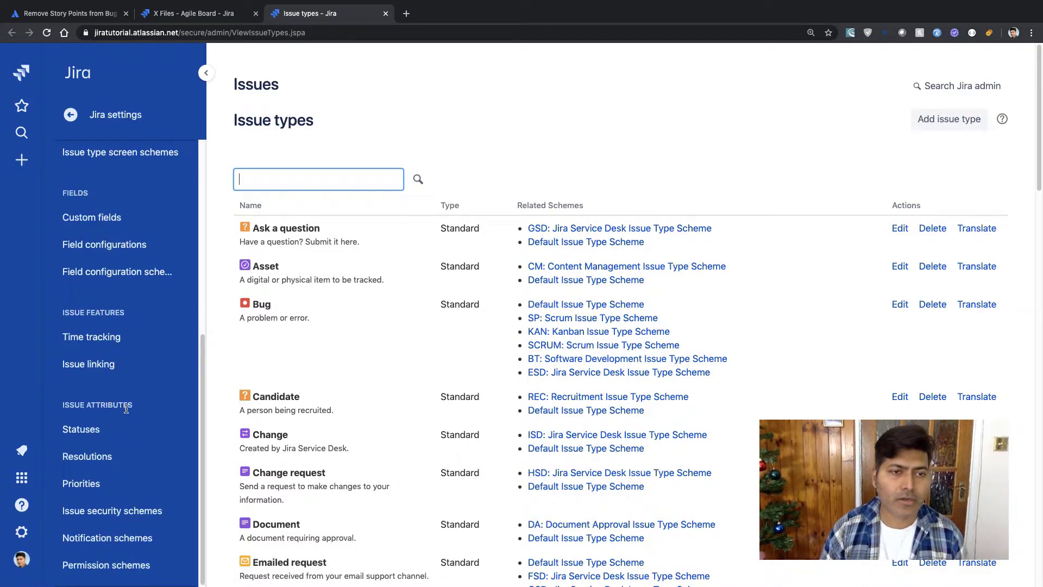
click(94, 220)
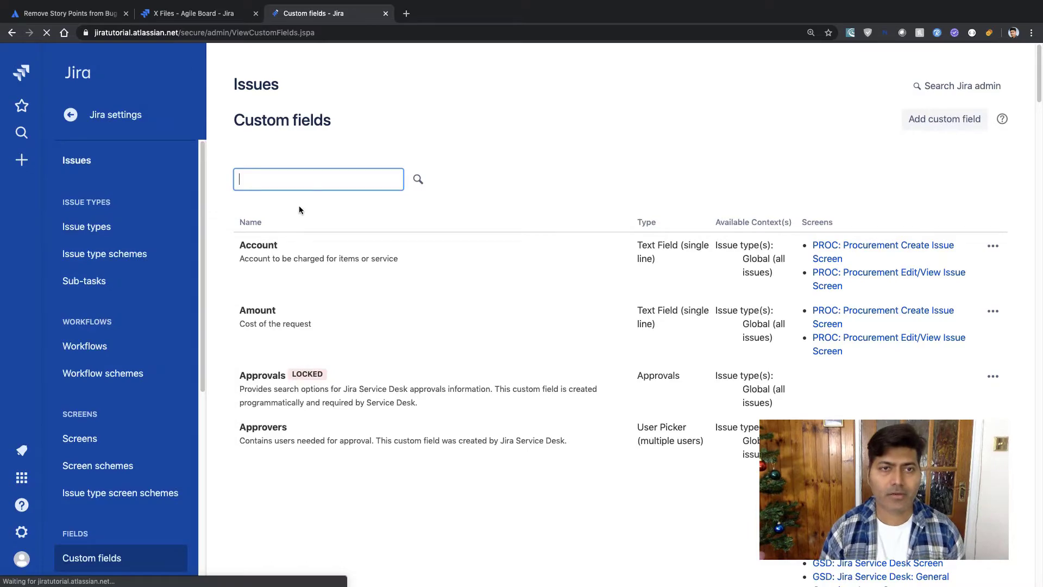
Filter custom fields by 'story po' and bring up the Story Points actions menu.
click(308, 183)
text(story po)
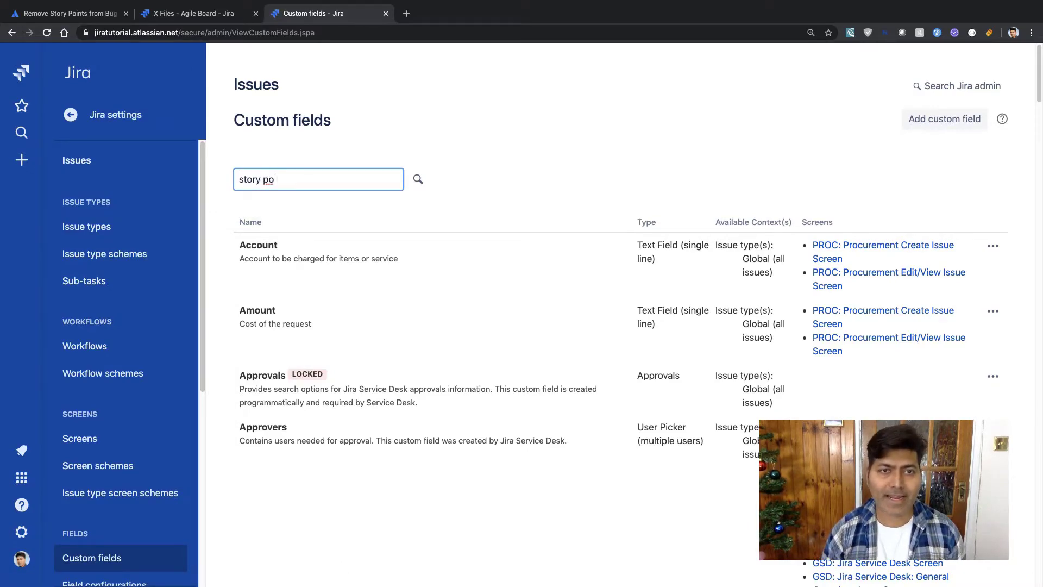
key(Return)
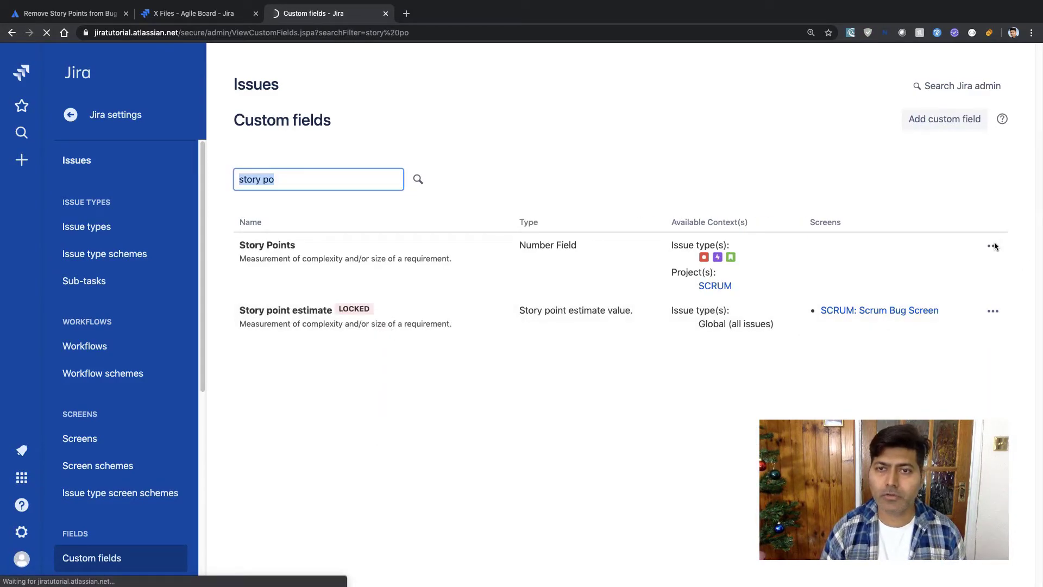
click(994, 249)
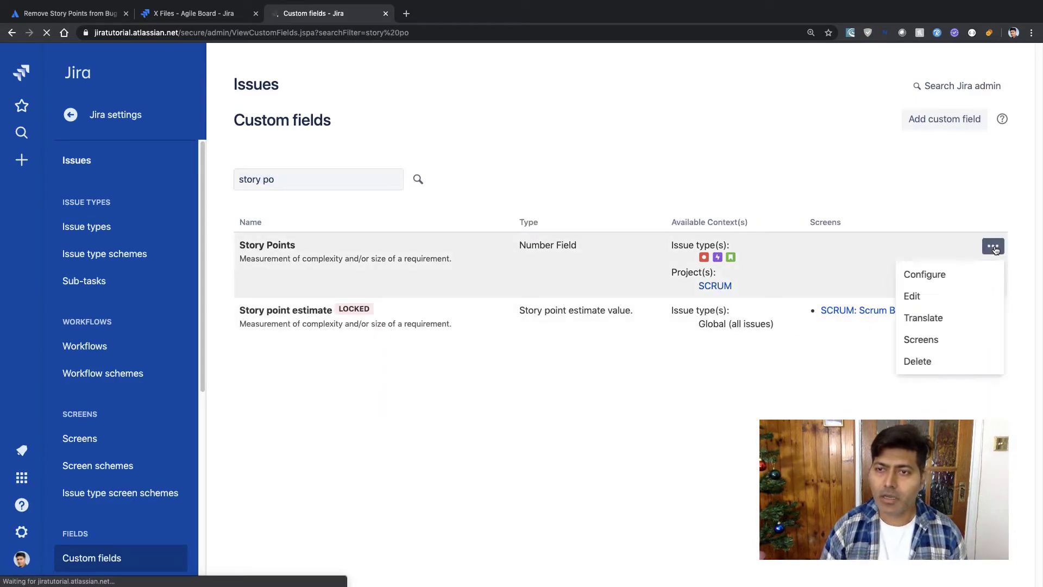
Choose Configure for the Story Points custom field.
click(953, 281)
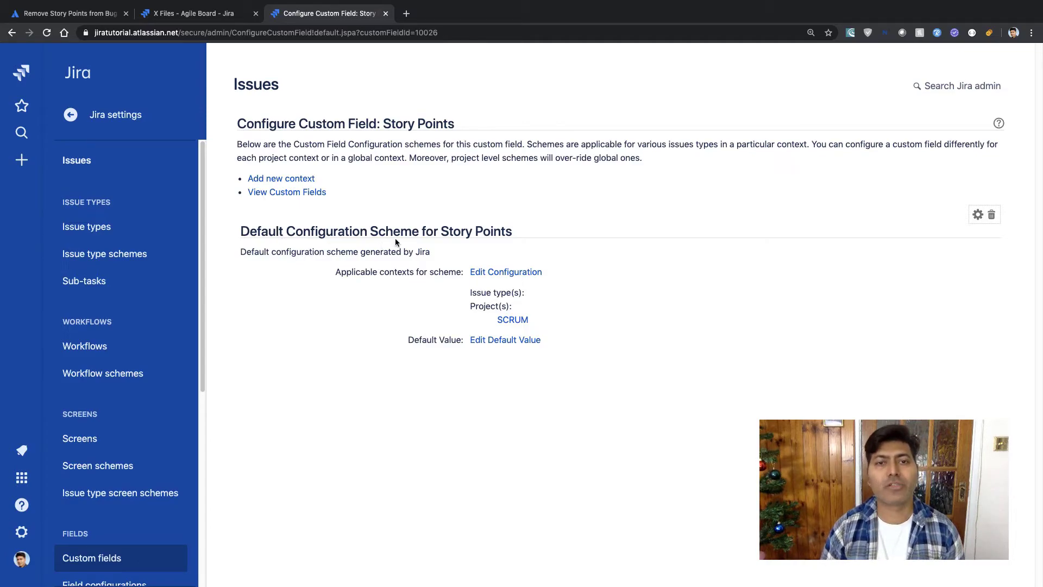
Edit the Story Points default context to cover both SCRUM and Scrum project.
click(507, 273)
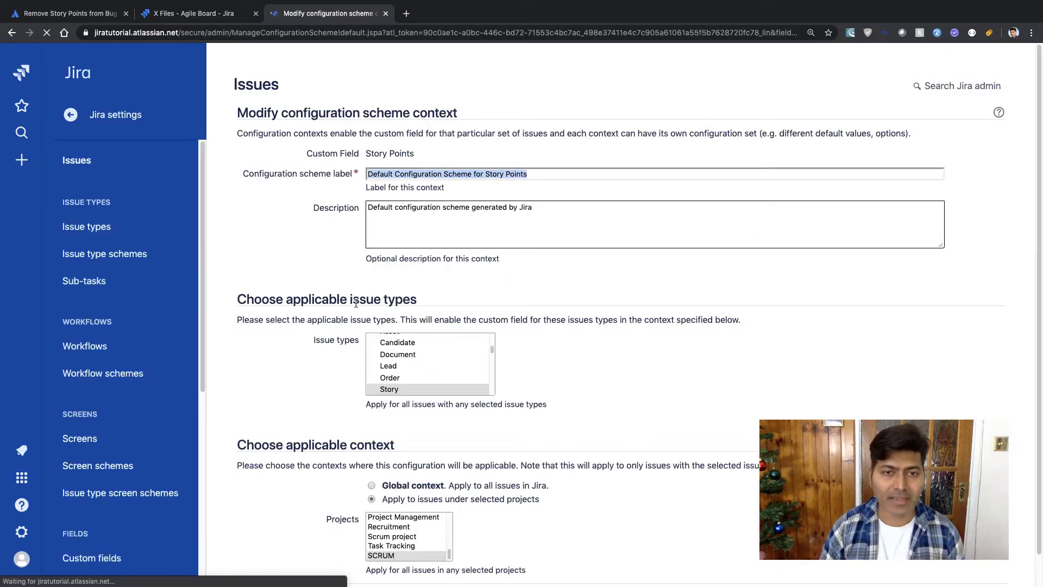
scroll(326, 326, down, 1)
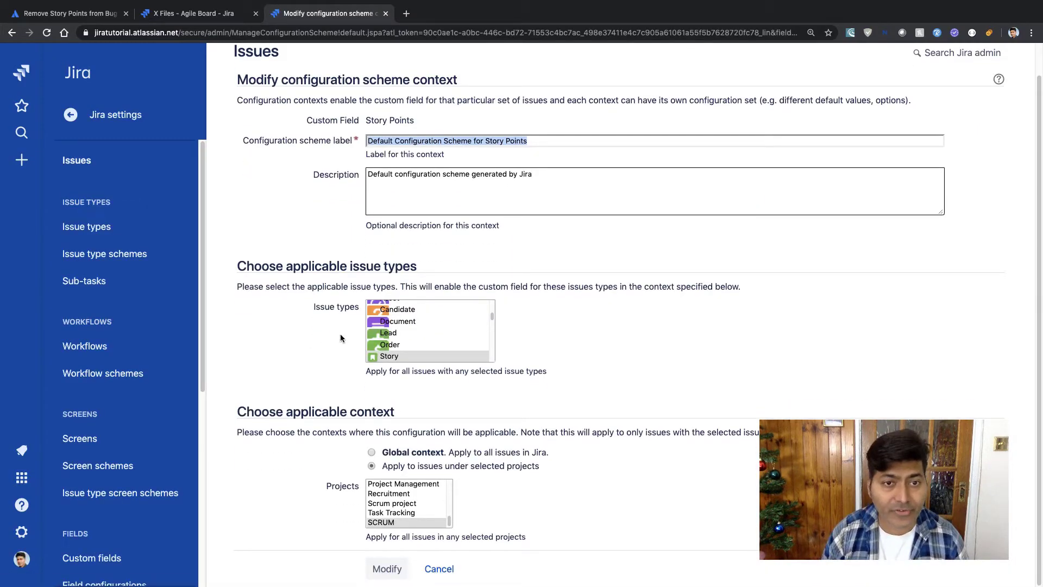
scroll(451, 329, down, 4)
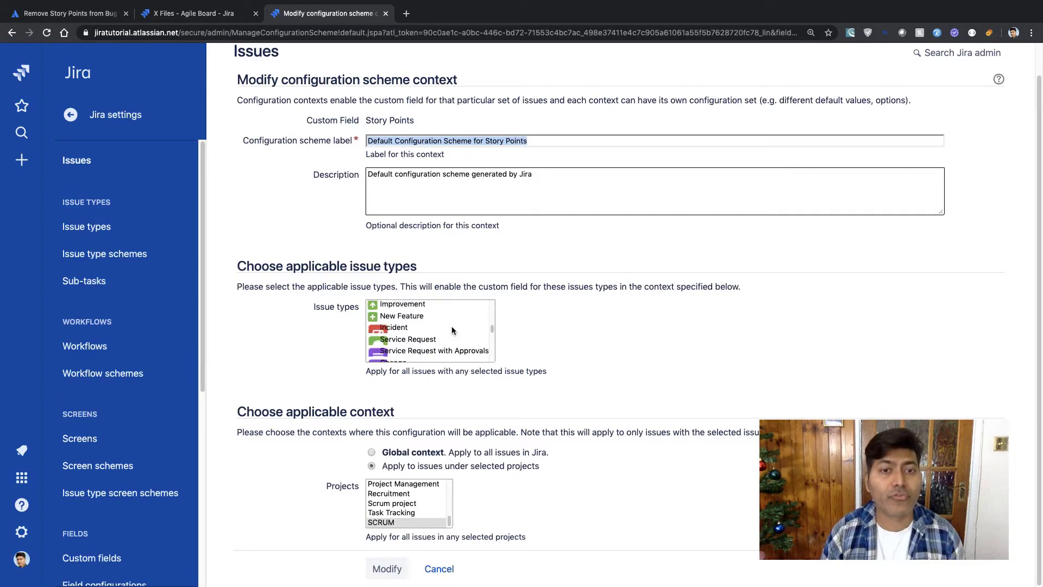
scroll(451, 326, up, 3)
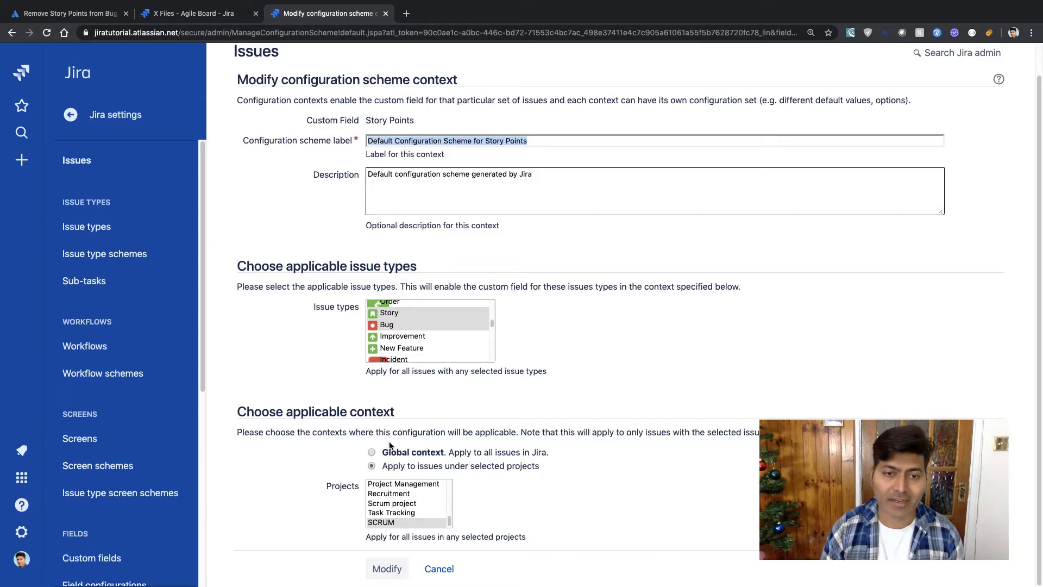
click(390, 523)
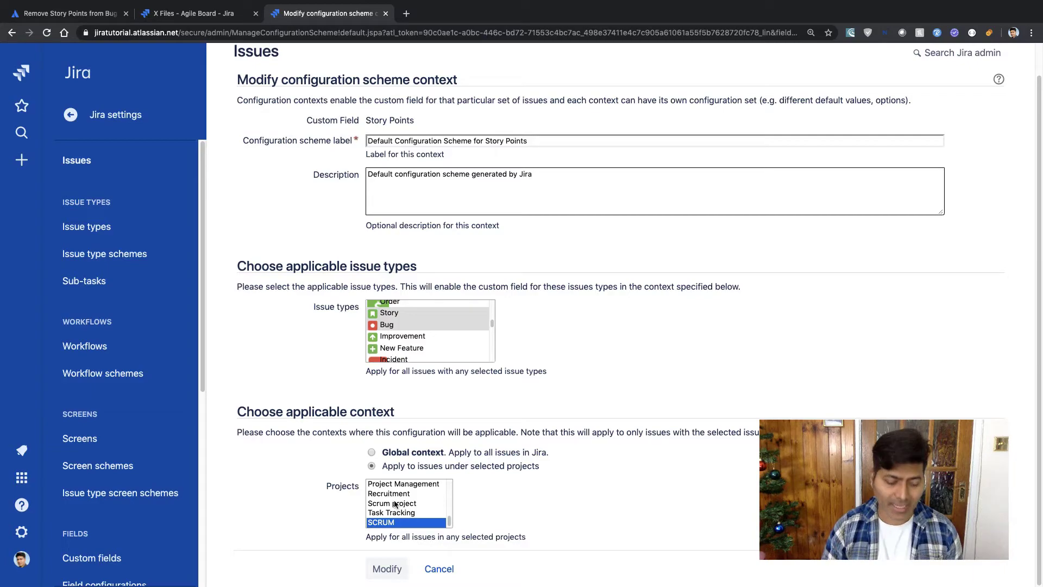
super+click(391, 505)
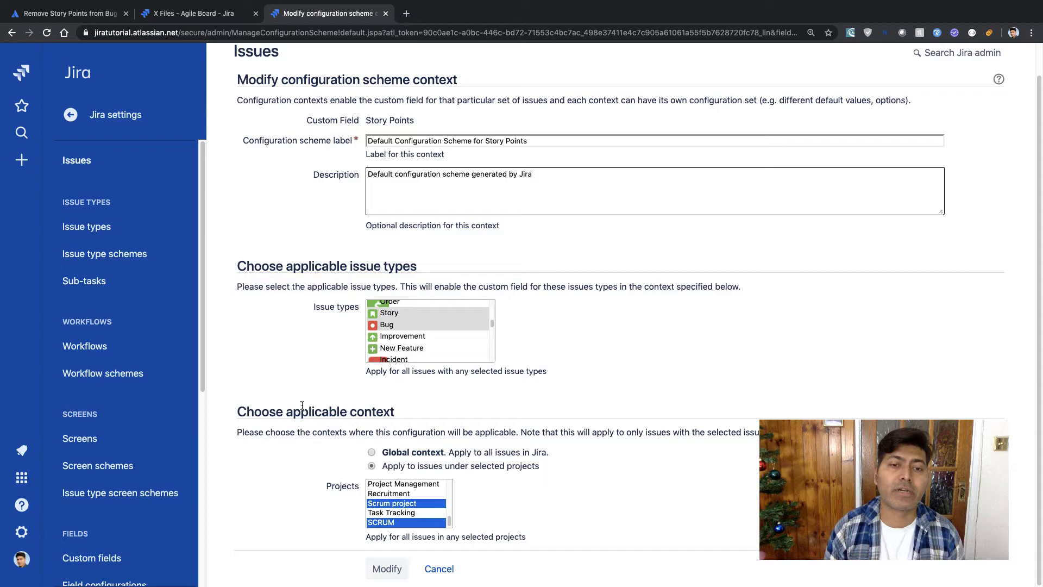
click(402, 569)
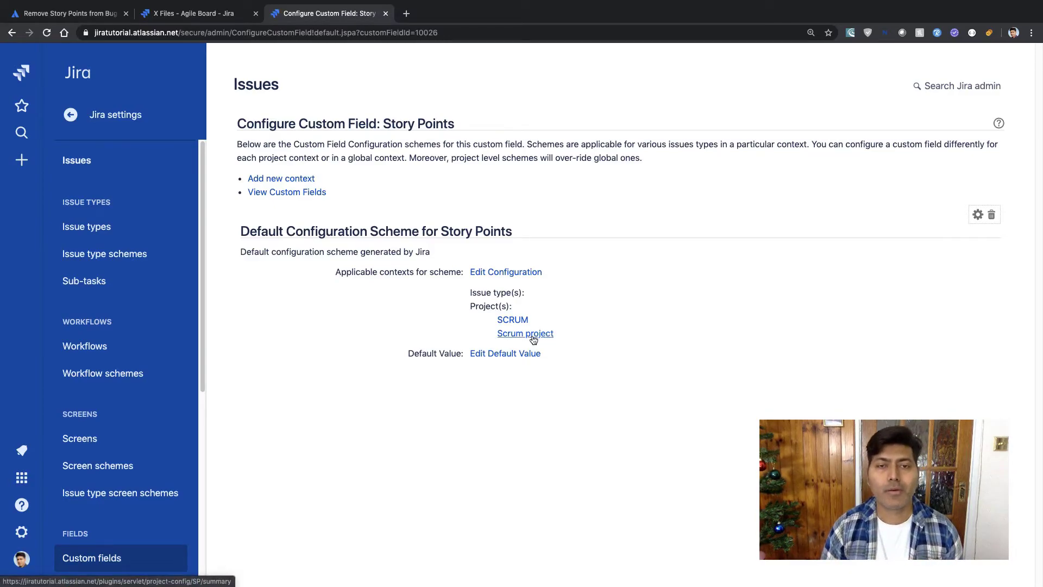
Reload the X Files backlog and check Bug 1 and project 2 bug details.
click(184, 17)
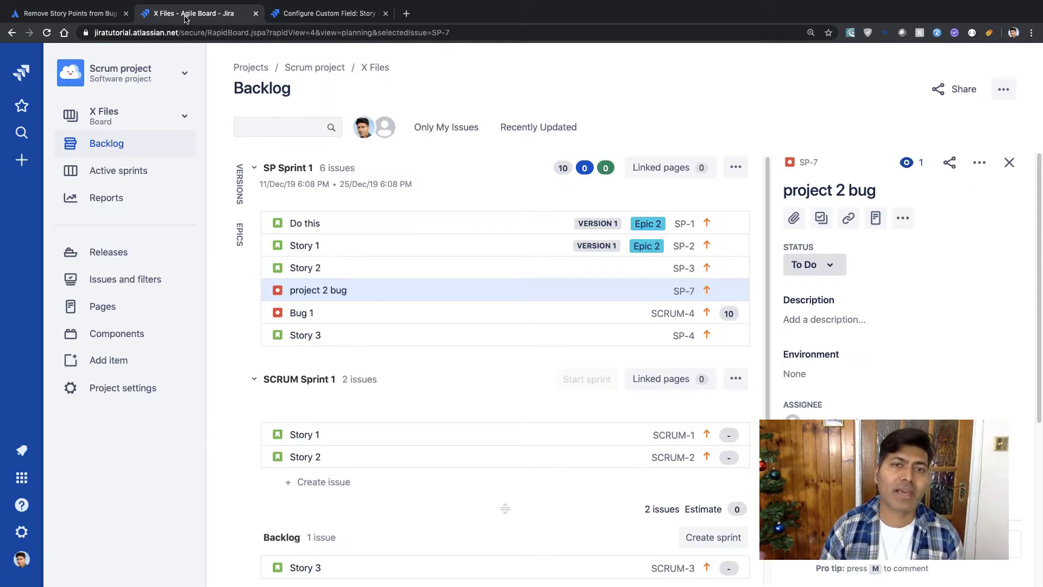
click(47, 33)
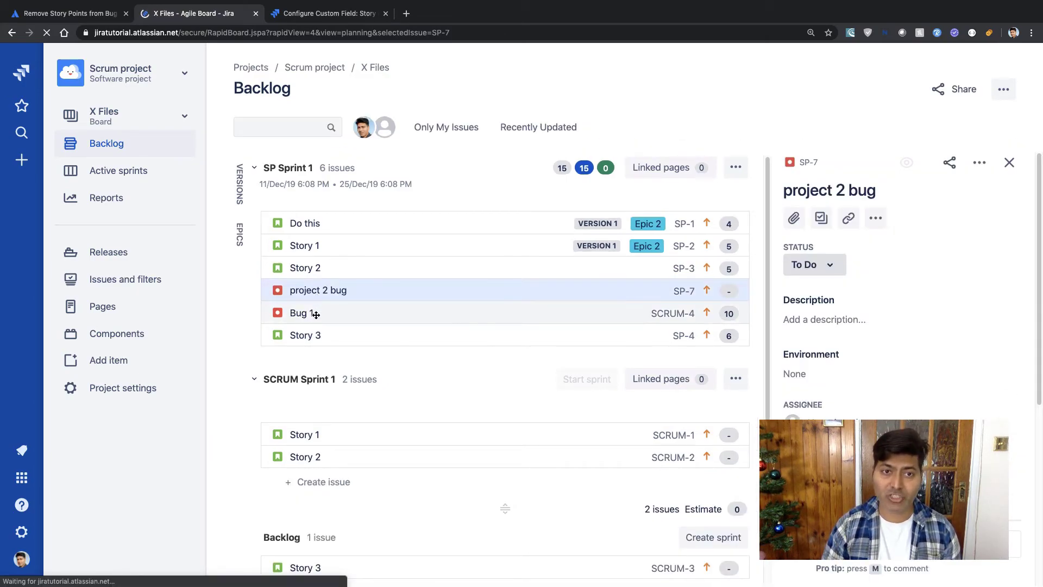
click(315, 315)
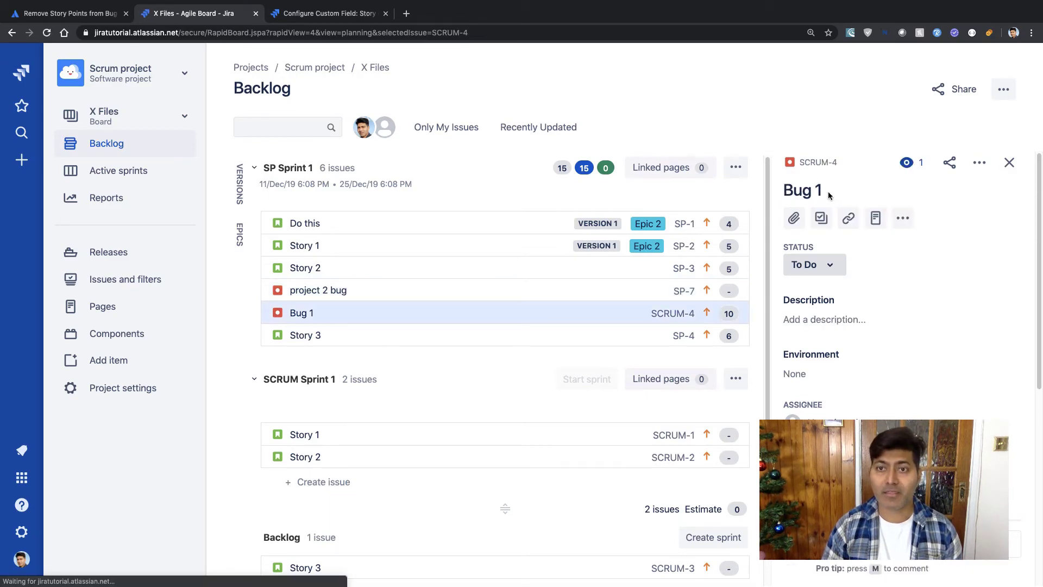
click(378, 292)
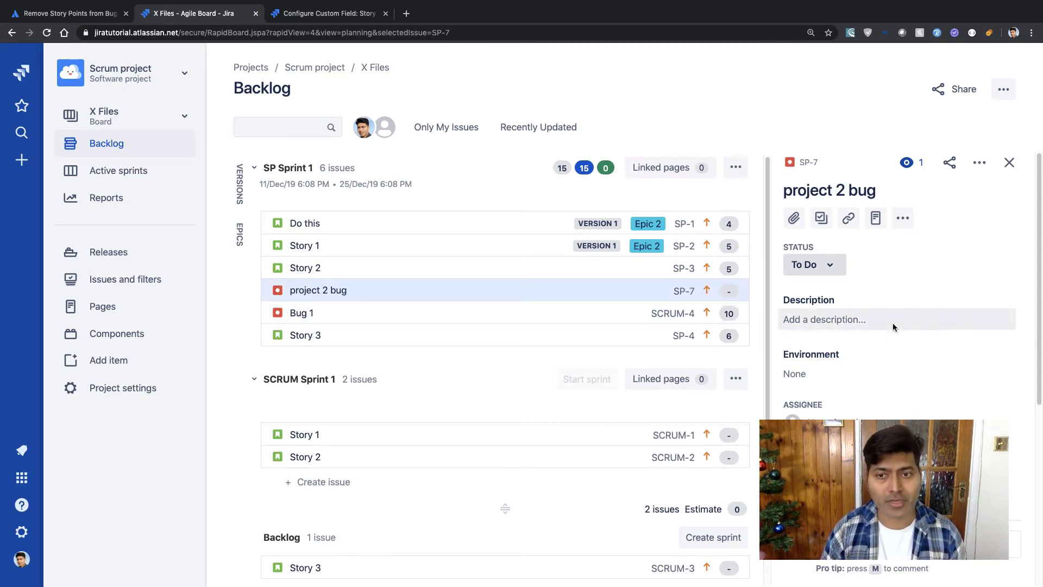
Set project 2 bug (SP-7) Story Points to 5.
scroll(893, 324, down, 5)
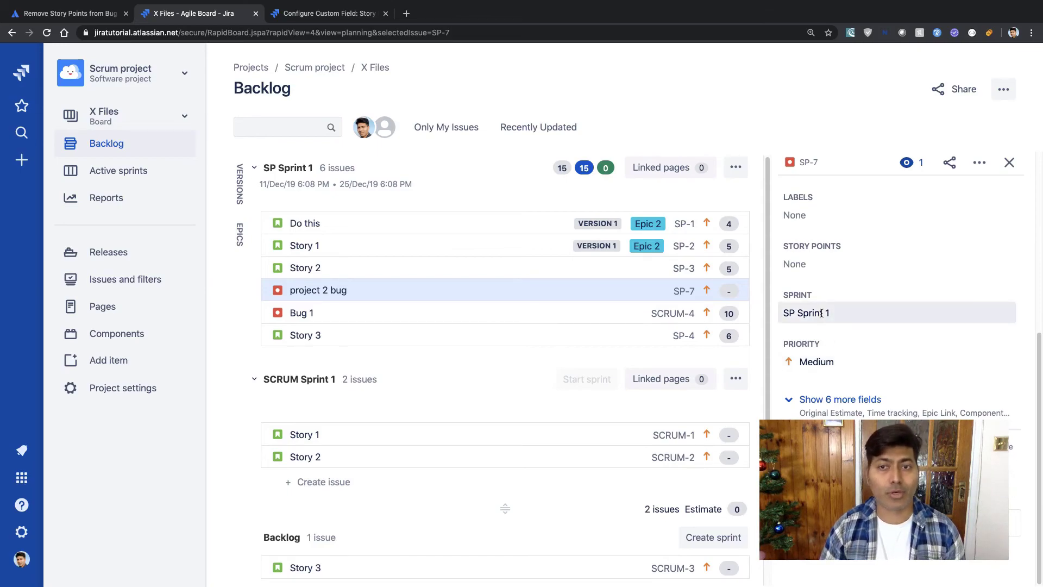
click(818, 264)
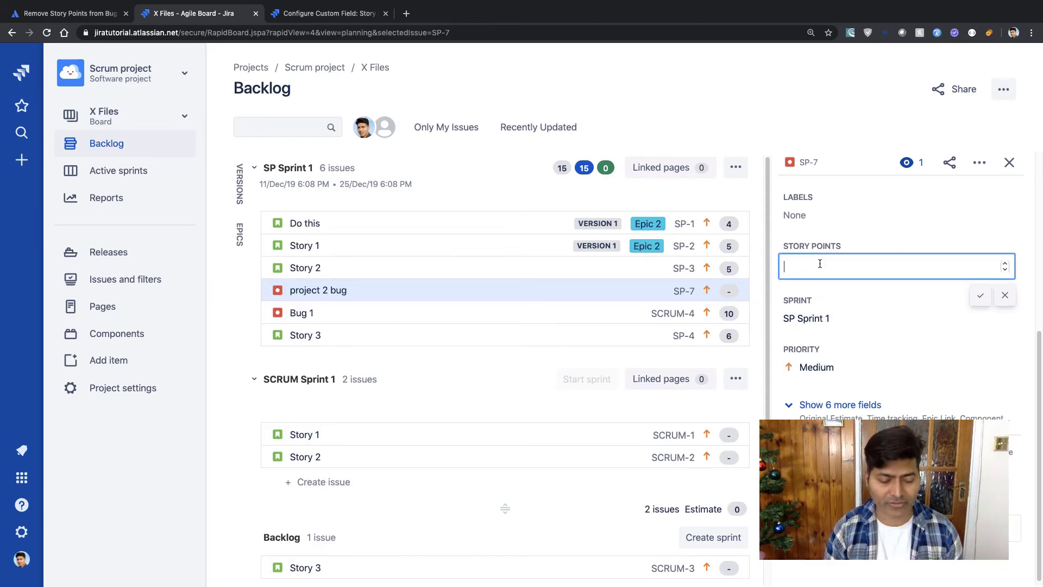
text(5)
key(Return)
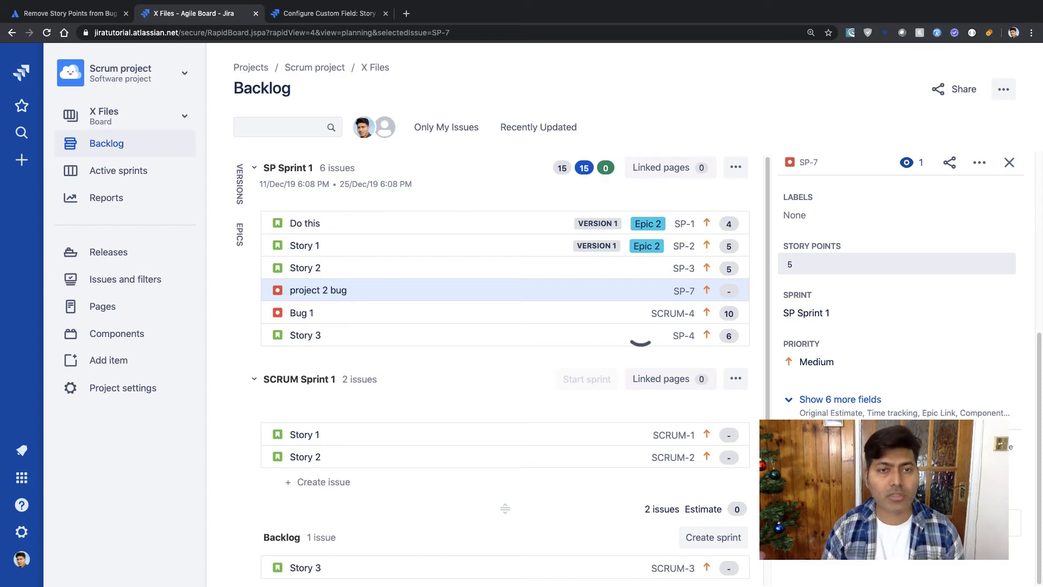
click(687, 294)
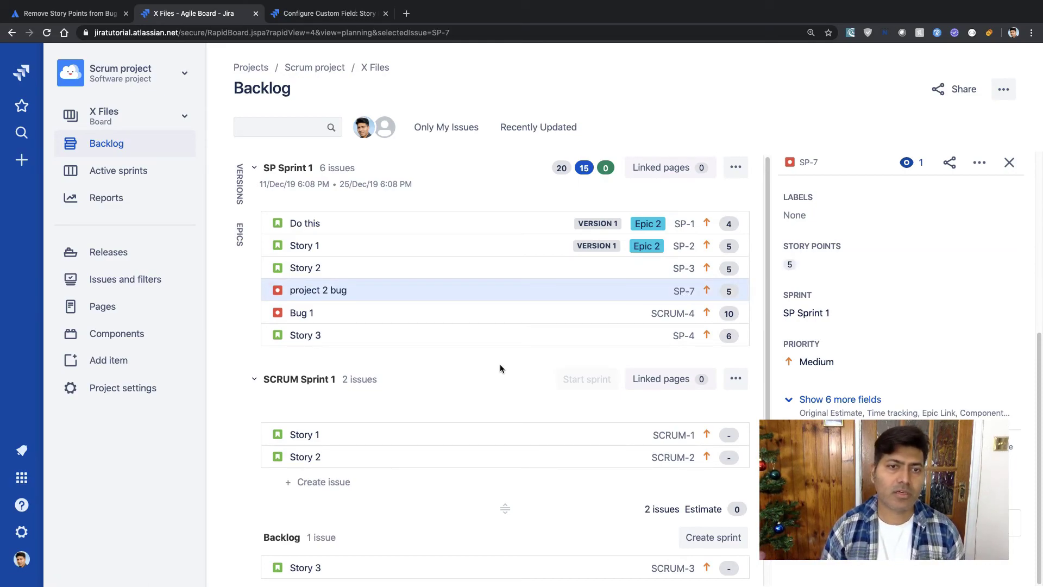